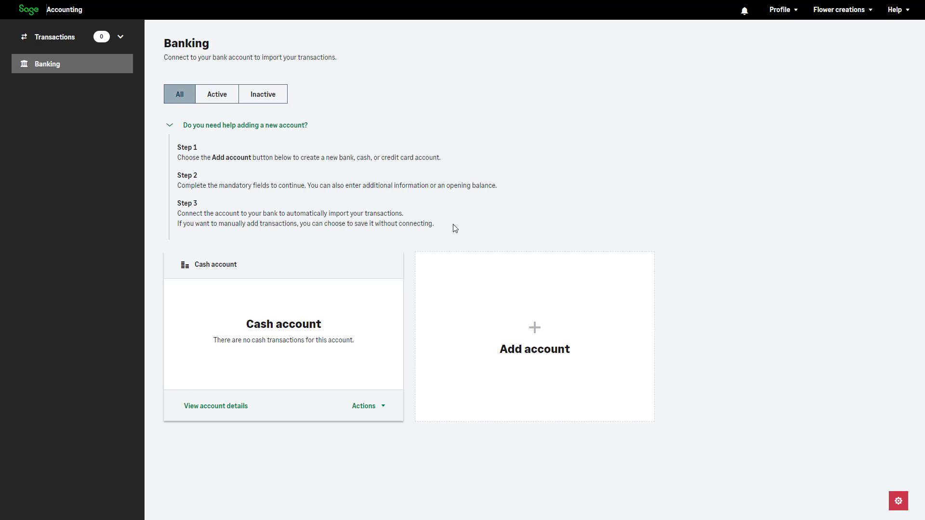
Add a bank account named Business and save it without connecting to a bank.
{"action": "left_click", "coordinate": [527, 338]}
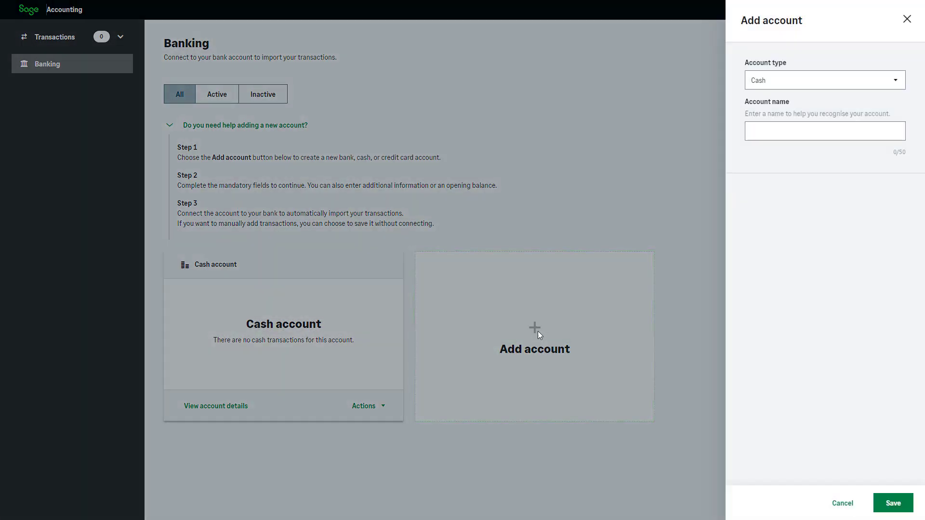
{"action": "left_click", "coordinate": [900, 83]}
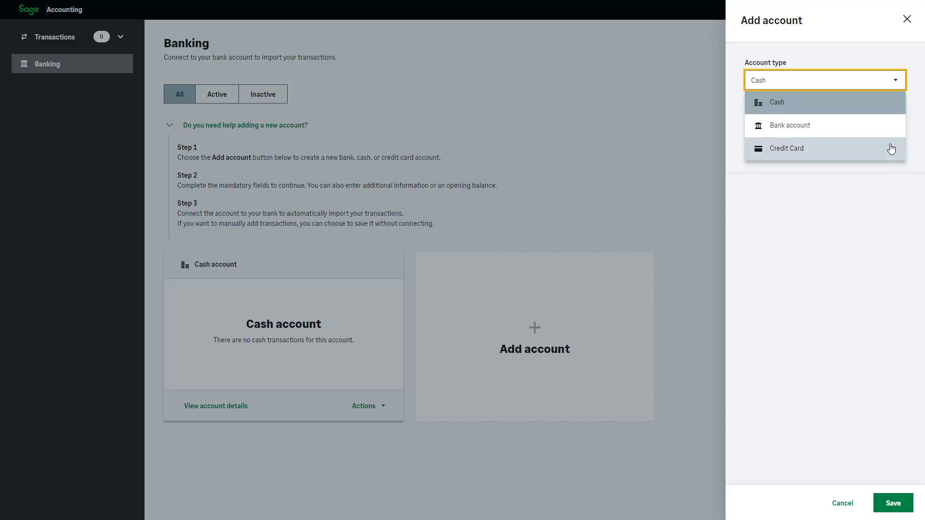
{"action": "left_click", "coordinate": [892, 129]}
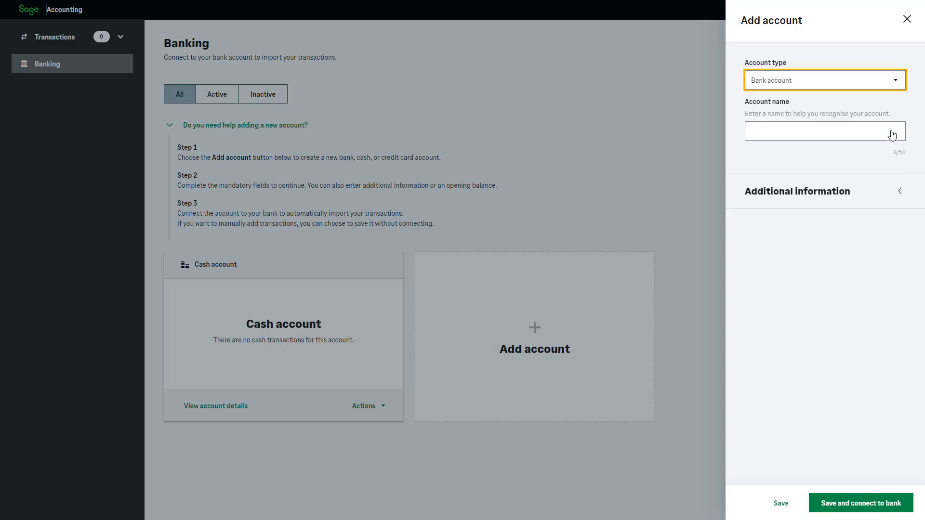
{"action": "left_click", "coordinate": [885, 131]}
{"action": "type", "text": "Business"}
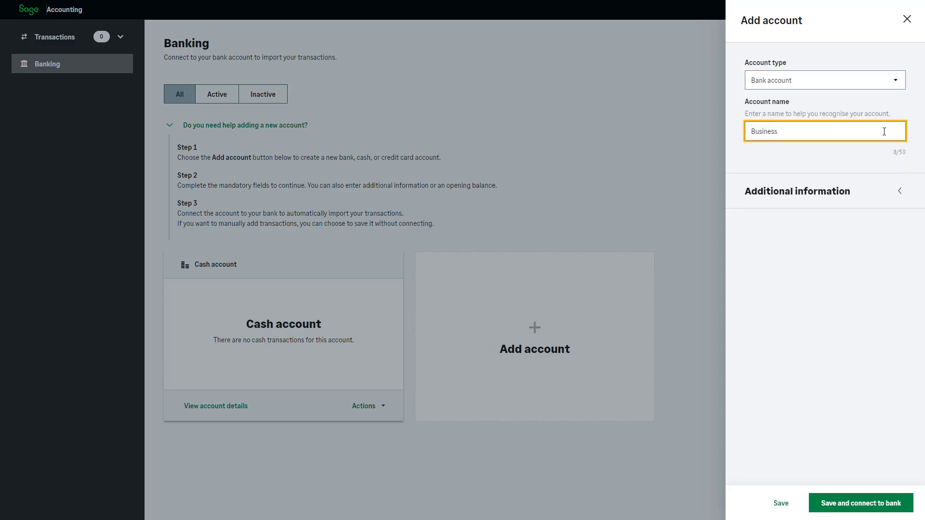
{"action": "left_click", "coordinate": [884, 187]}
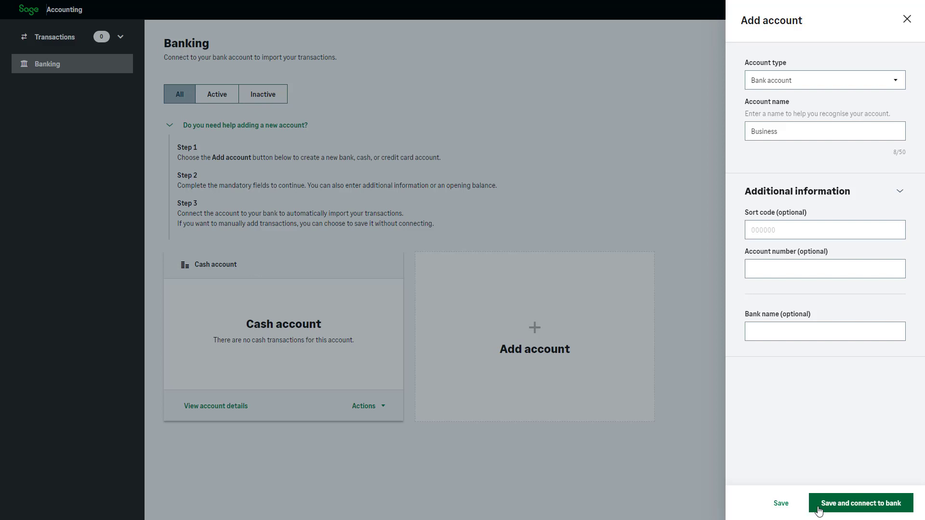
{"action": "left_click", "coordinate": [781, 503]}
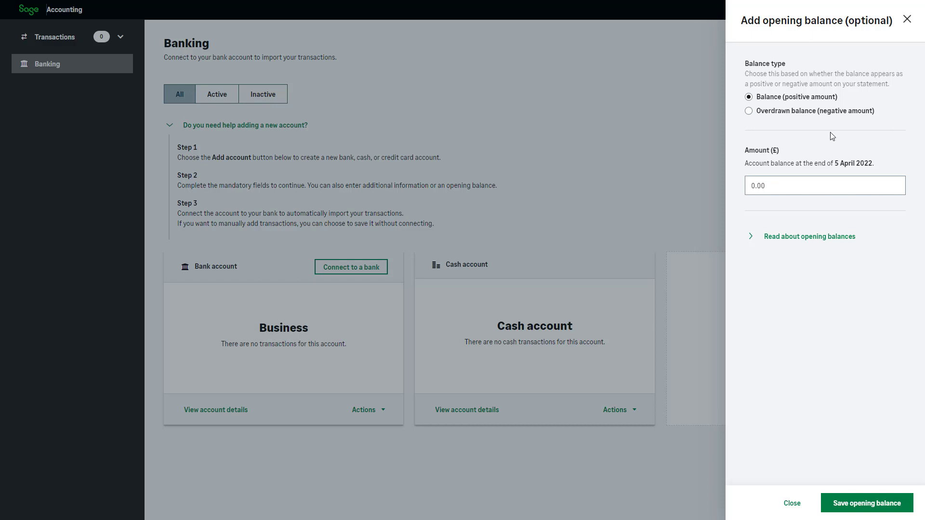
Save a positive opening balance of 200 for the Business account.
{"action": "left_click", "coordinate": [832, 99]}
{"action": "left_click", "coordinate": [827, 185]}
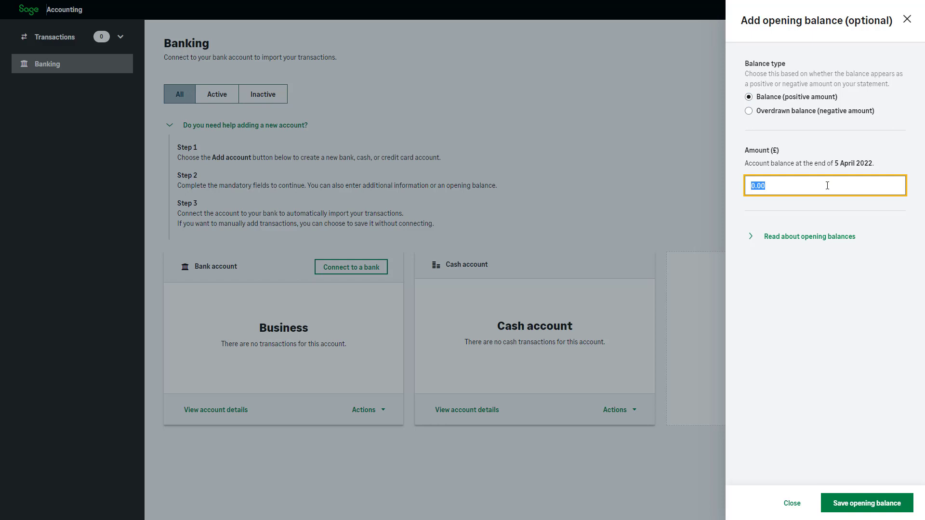
{"action": "type", "text": "200"}
{"action": "left_click", "coordinate": [831, 211]}
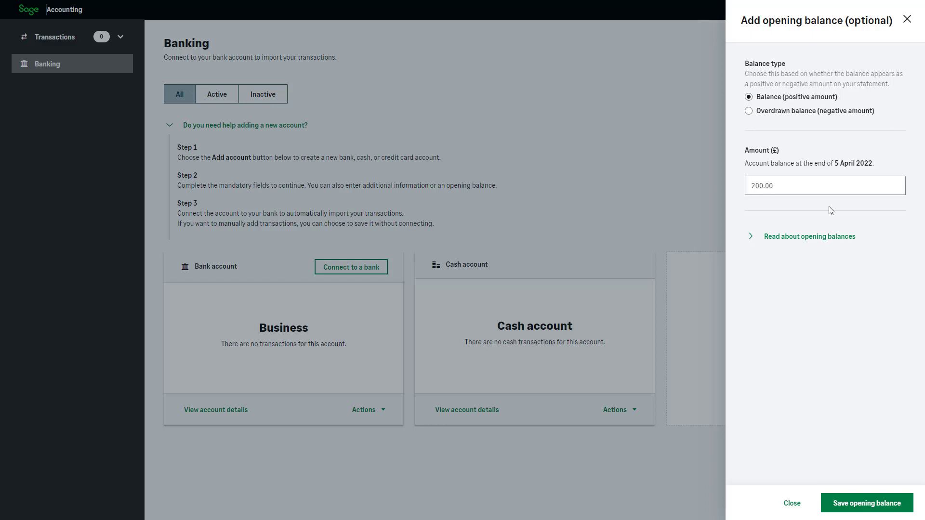
{"action": "left_click", "coordinate": [841, 236]}
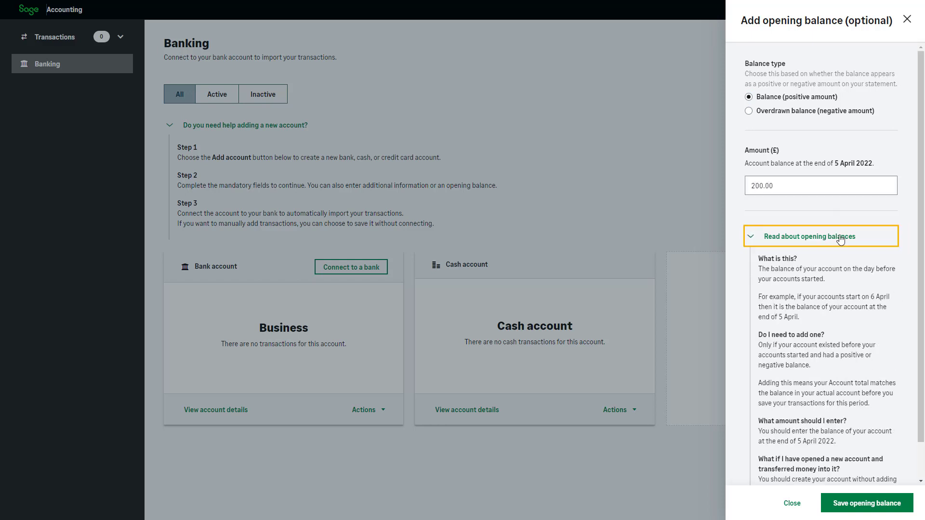
{"action": "scroll", "coordinate": [897, 338], "scroll_direction": "down", "scroll_amount": 2}
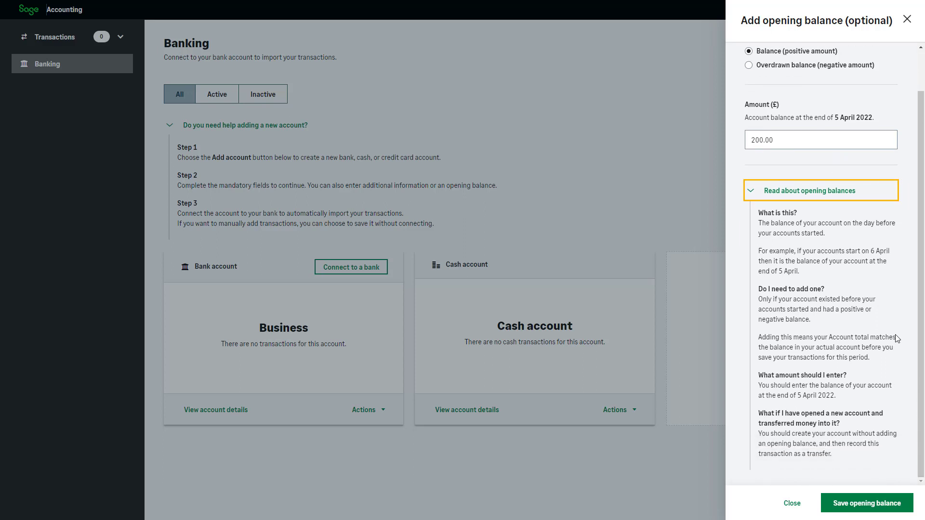
{"action": "left_click", "coordinate": [876, 507]}
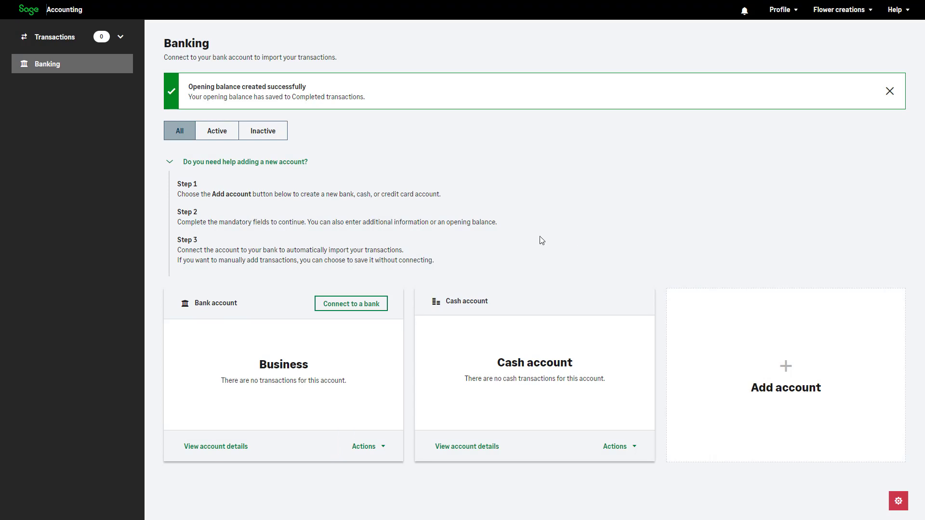
Open the list of completed transactions.
{"action": "left_click", "coordinate": [120, 35]}
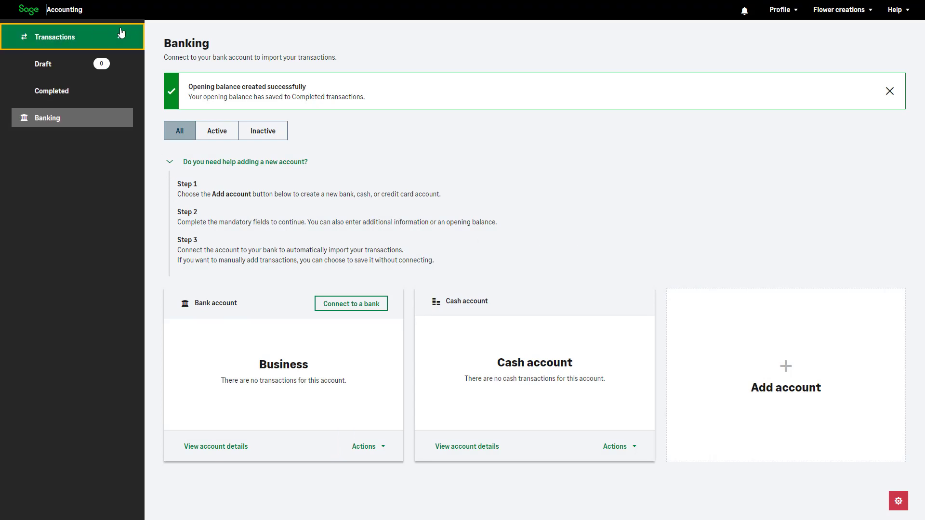
{"action": "left_click", "coordinate": [108, 97]}
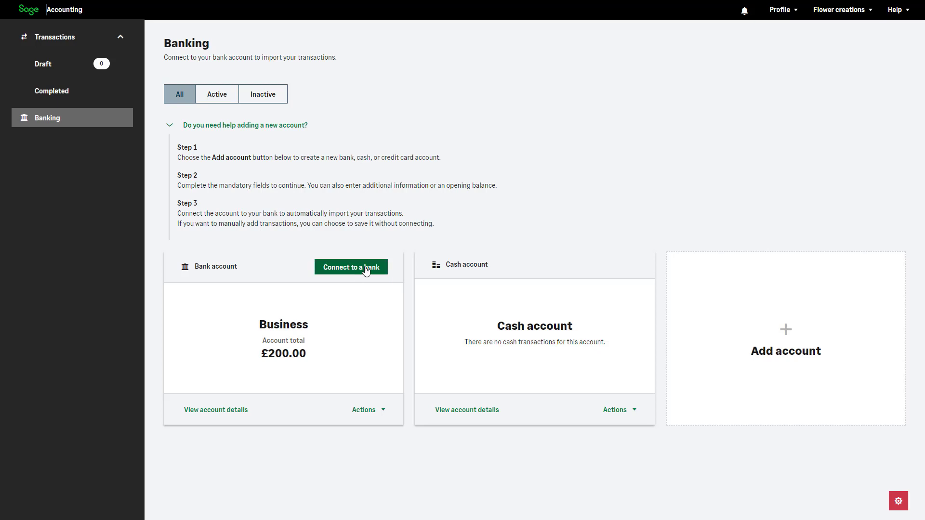
Start connecting the Business account to its bank by searching for and choosing Revolut (UK).
{"action": "left_click", "coordinate": [221, 414]}
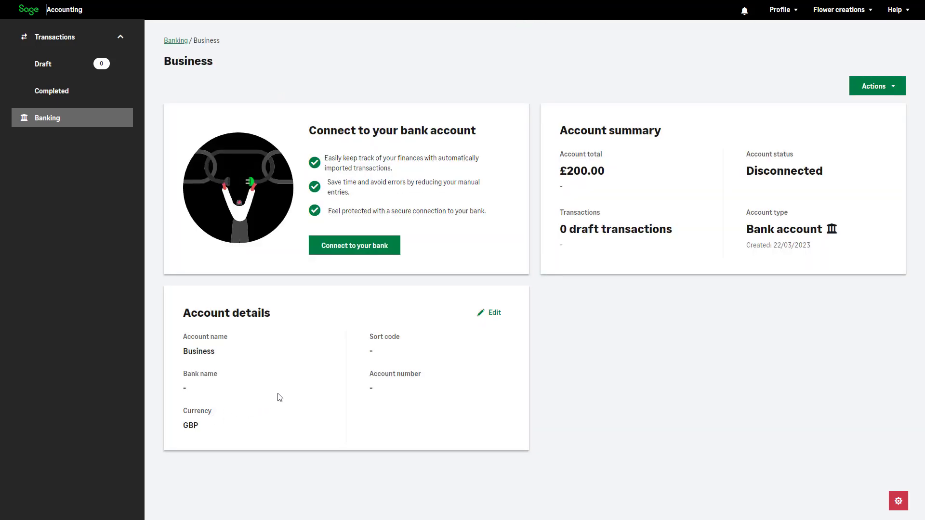
{"action": "left_click", "coordinate": [368, 252]}
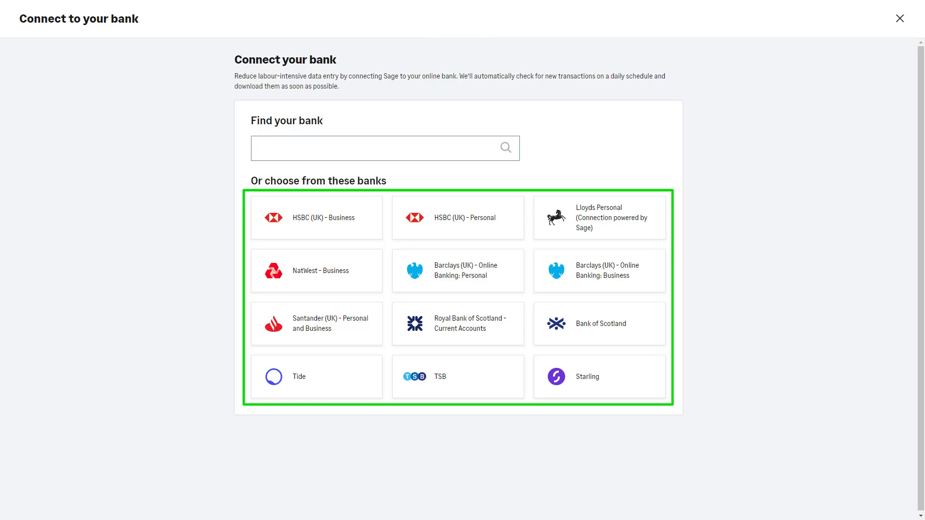
{"action": "left_click", "coordinate": [351, 147]}
{"action": "type", "text": "re"}
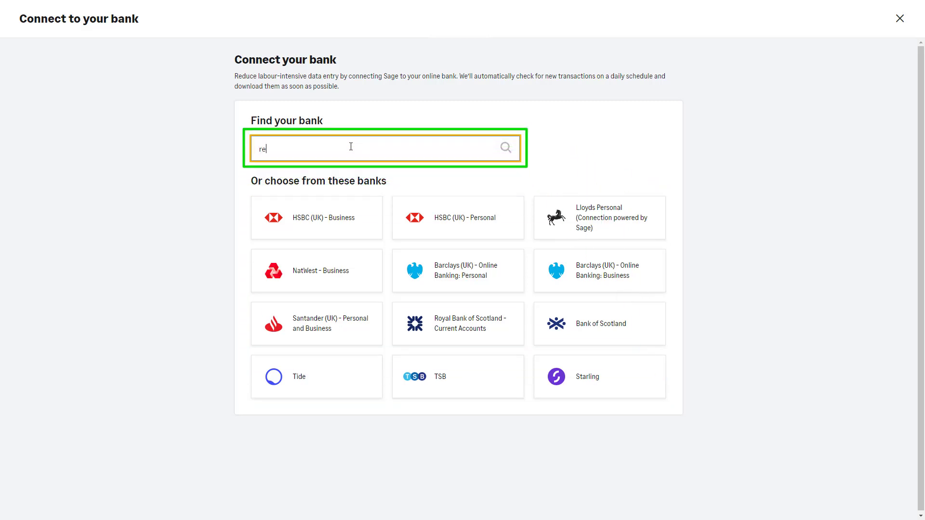
{"action": "type", "text": "v"}
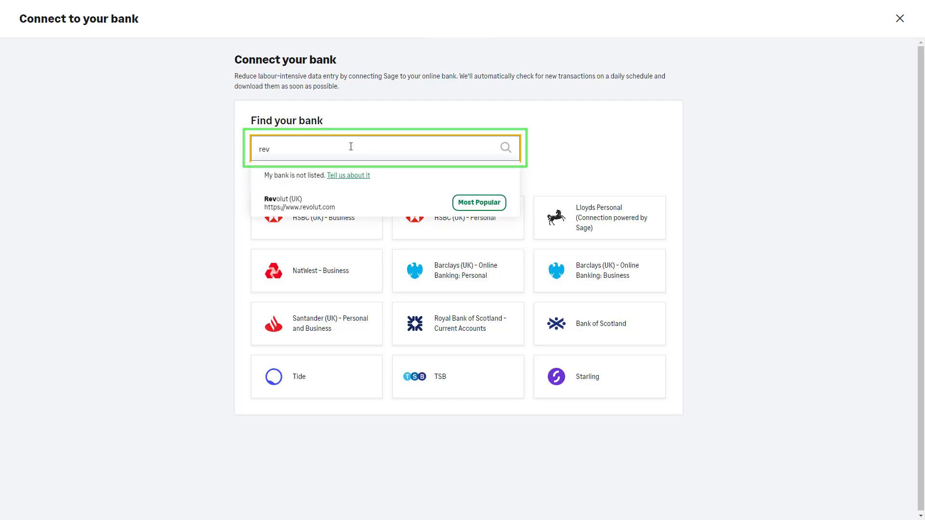
{"action": "left_click", "coordinate": [353, 203]}
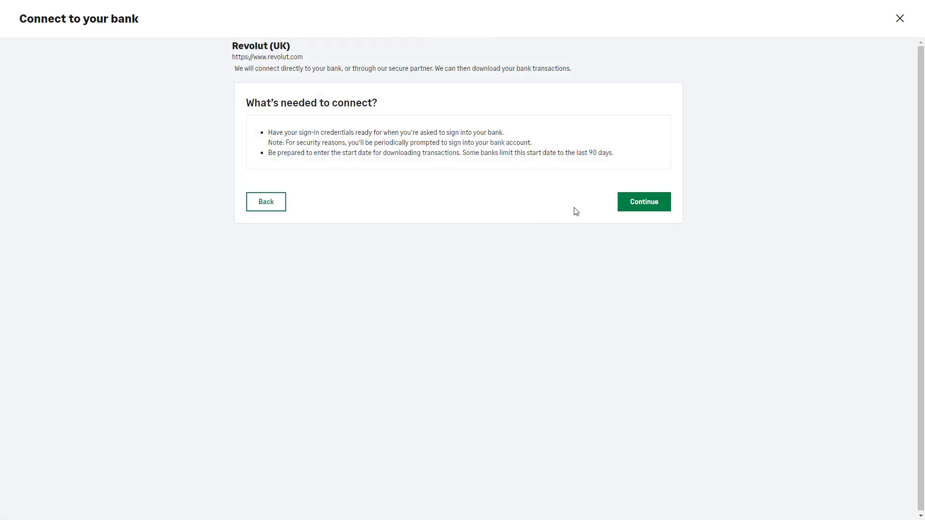
{"action": "left_click", "coordinate": [639, 202]}
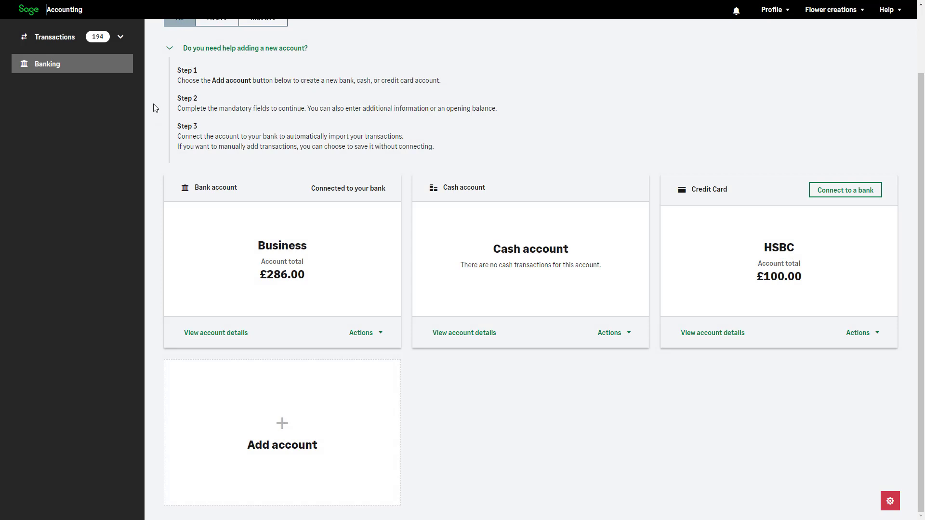
Open the draft transactions and set the category of the first Coffee shop transaction to Turnover.
{"action": "left_click", "coordinate": [128, 39]}
{"action": "left_click", "coordinate": [121, 68]}
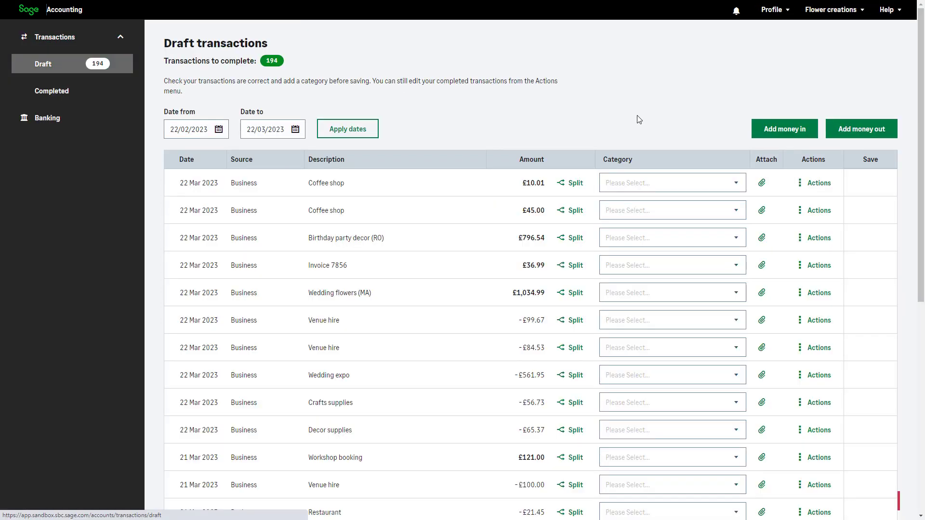
{"action": "left_click", "coordinate": [733, 179]}
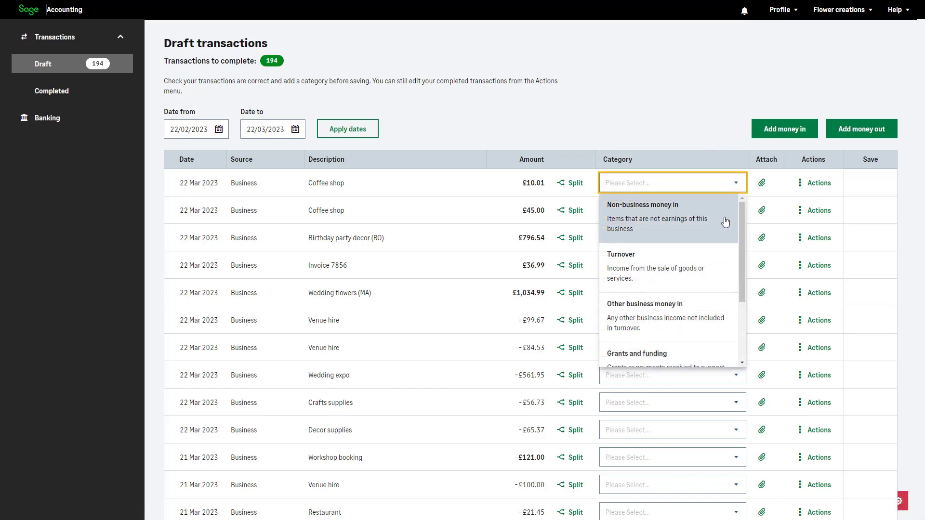
{"action": "left_click", "coordinate": [719, 262]}
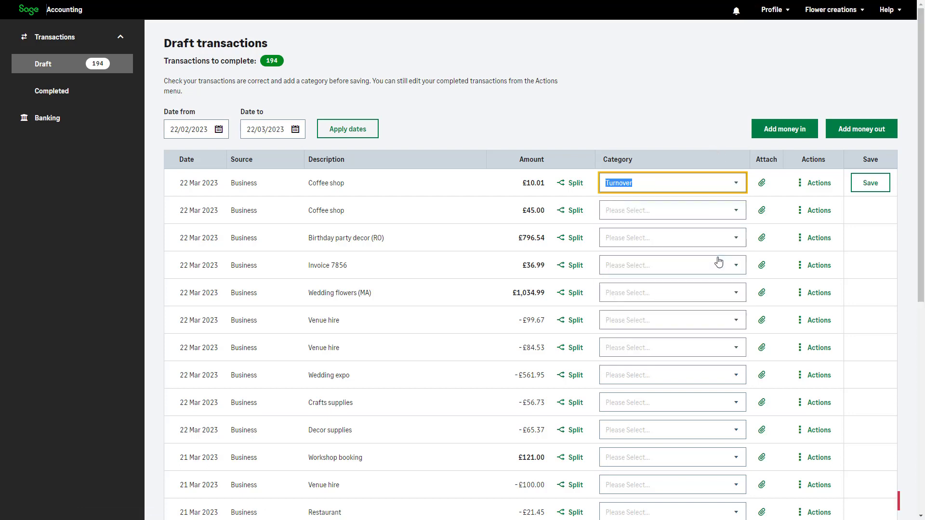
{"action": "left_click", "coordinate": [711, 138]}
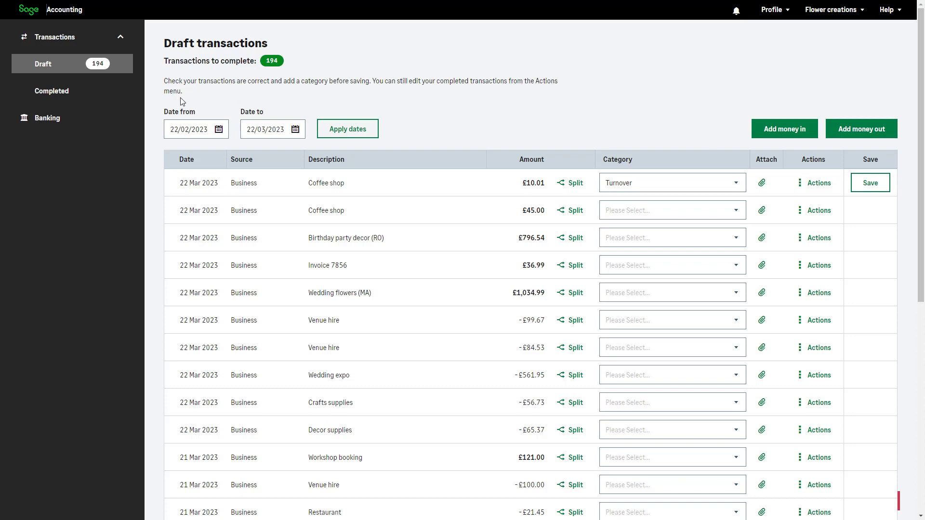
Disconnect the Business bank account from its bank feed.
{"action": "left_click", "coordinate": [121, 118]}
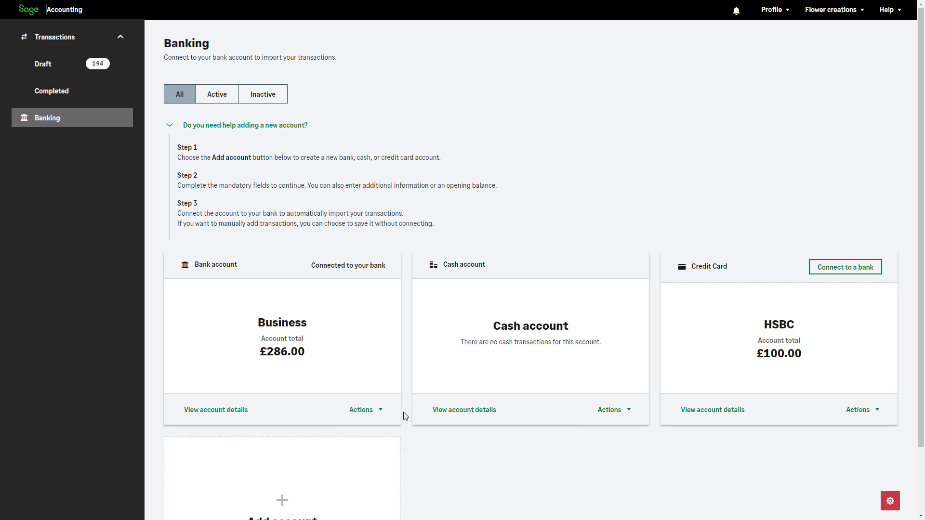
{"action": "left_click", "coordinate": [391, 413]}
{"action": "mouse_move", "coordinate": [384, 411]}
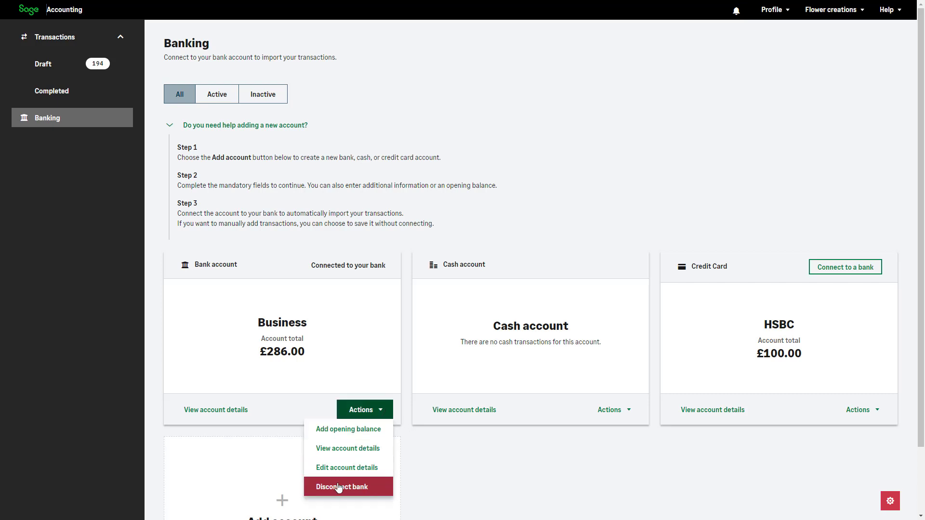
{"action": "left_click", "coordinate": [376, 487]}
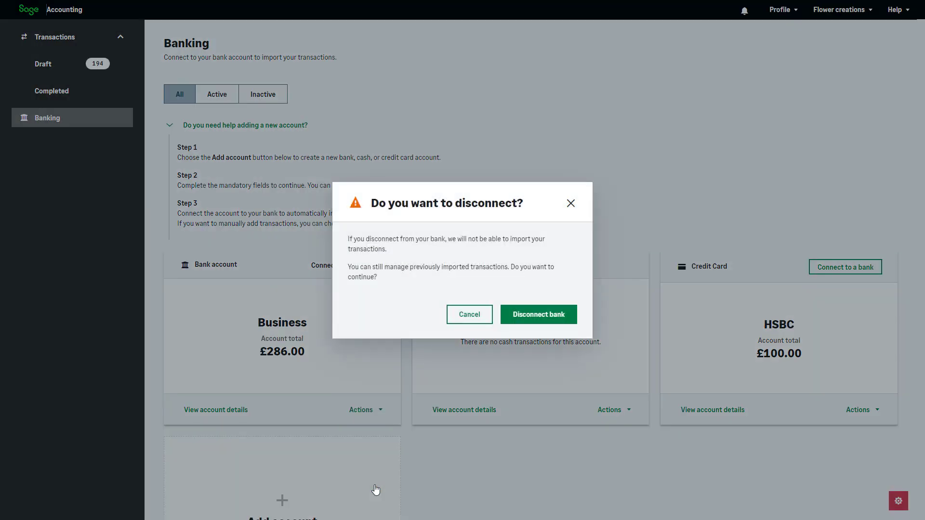
{"action": "left_click", "coordinate": [559, 322]}
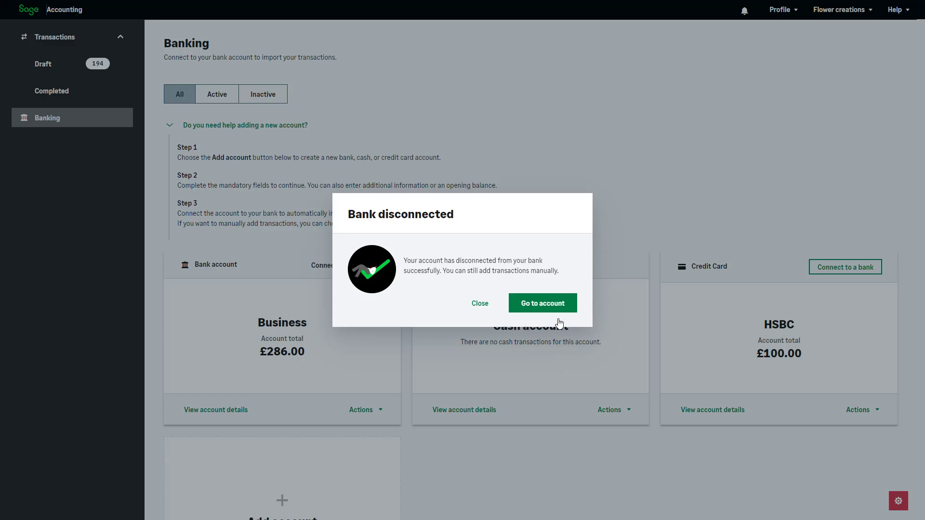
{"action": "left_click", "coordinate": [481, 304]}
Mark the Business bank account as inactive.
{"action": "left_click", "coordinate": [380, 411]}
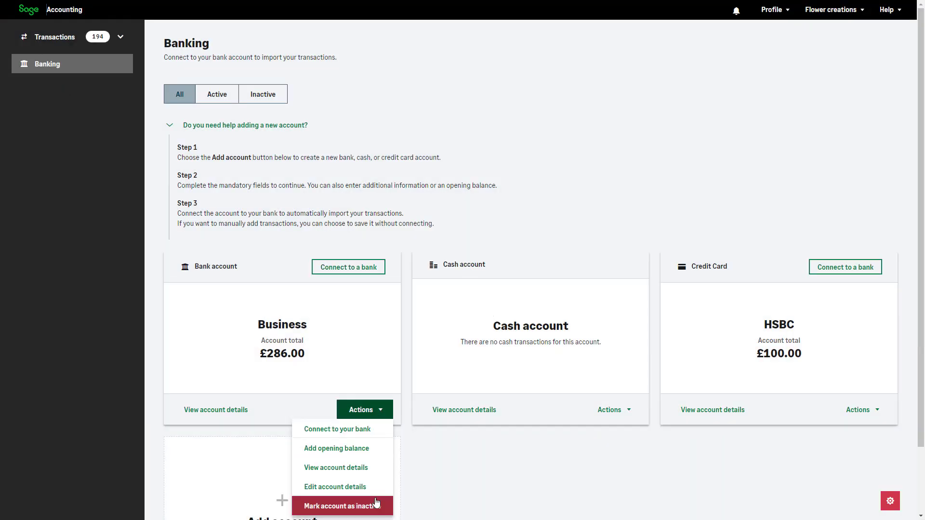
{"action": "left_click", "coordinate": [360, 505]}
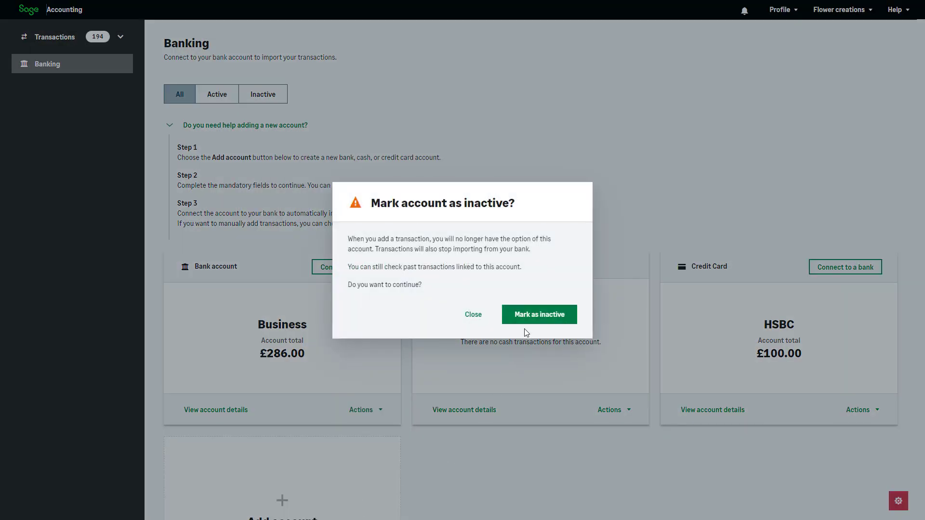
{"action": "left_click", "coordinate": [528, 319]}
{"action": "left_click", "coordinate": [543, 314]}
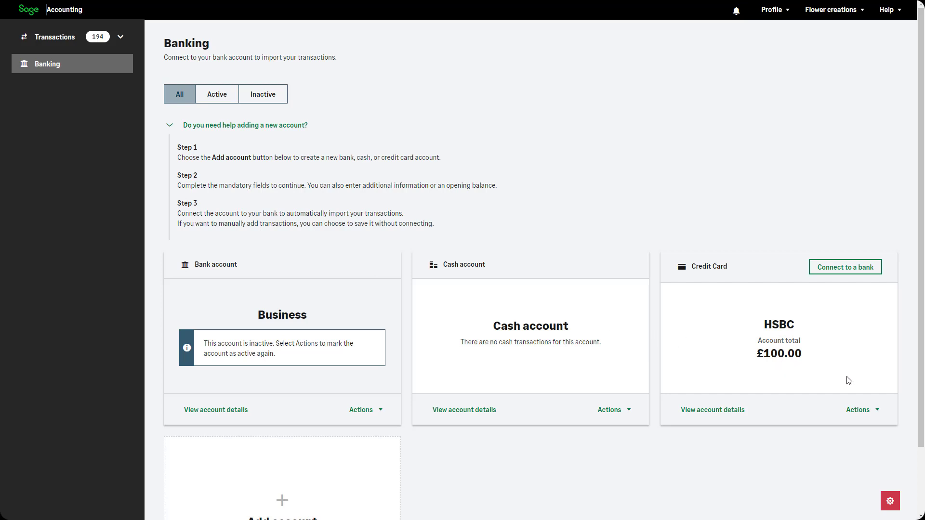
Try to mark the HSBC credit card account as inactive.
{"action": "left_click", "coordinate": [873, 410]}
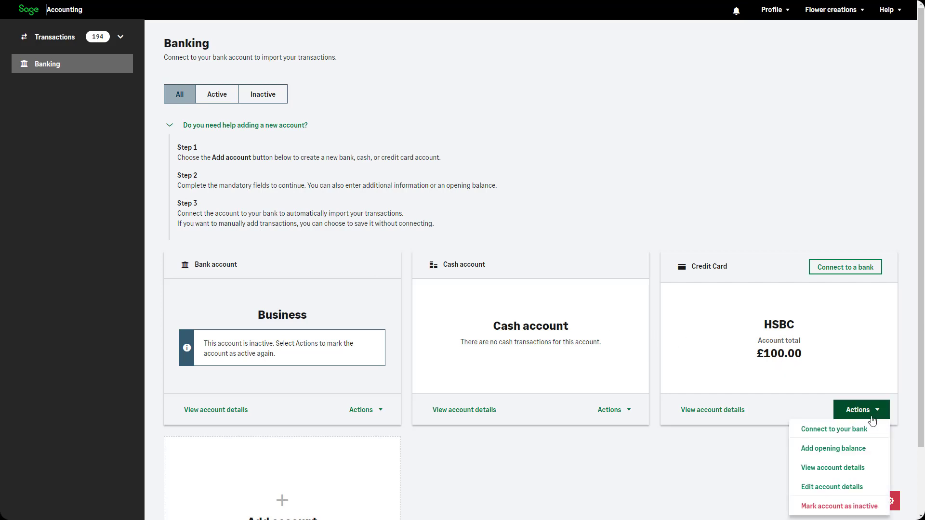
{"action": "left_click", "coordinate": [867, 507]}
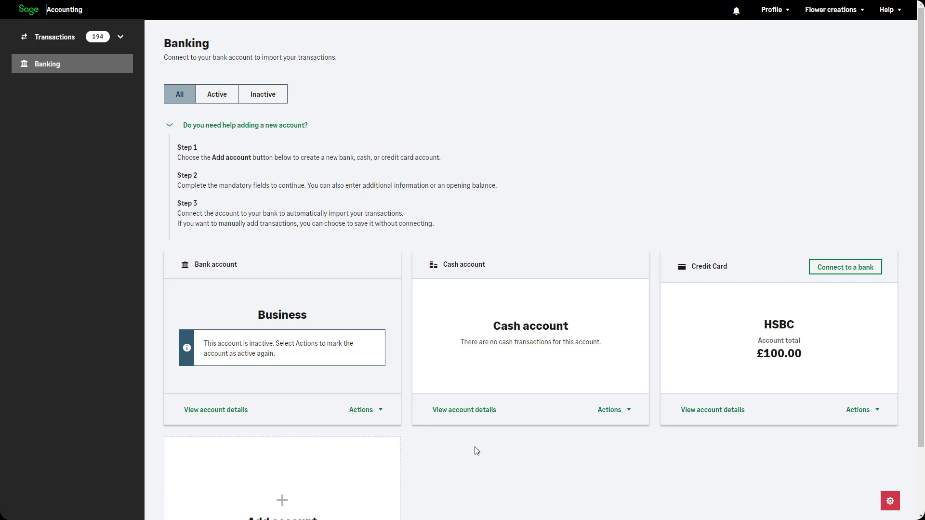
Filter the bank accounts to show the active accounts, then the inactive ones.
{"action": "left_click", "coordinate": [220, 100]}
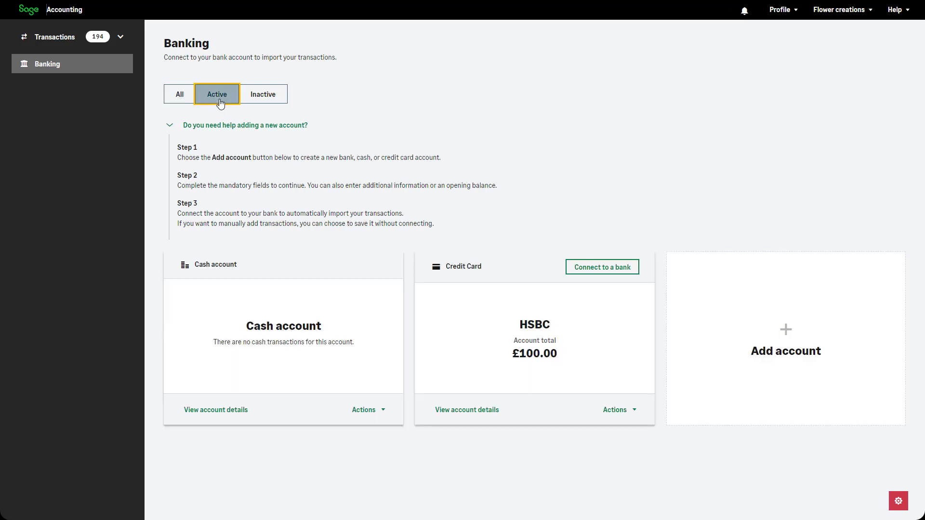
{"action": "left_click", "coordinate": [276, 103]}
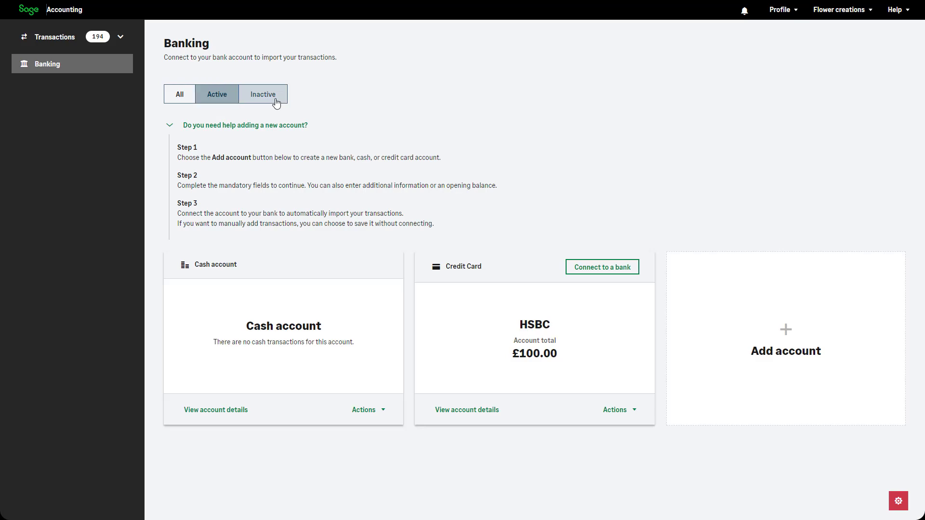